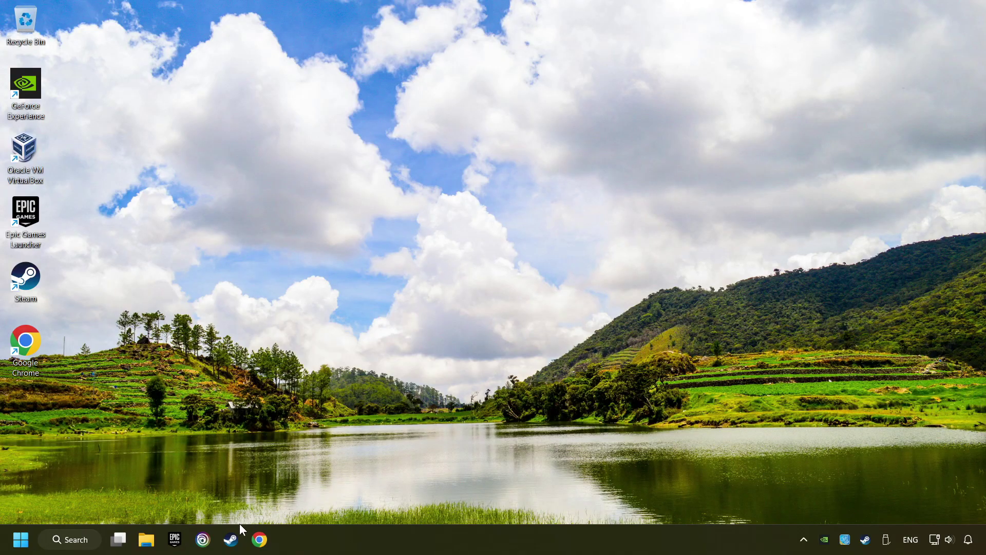
Step: Open Steam from the taskbar to show the game library
{"action": "left_click", "coordinate": [230, 539]}
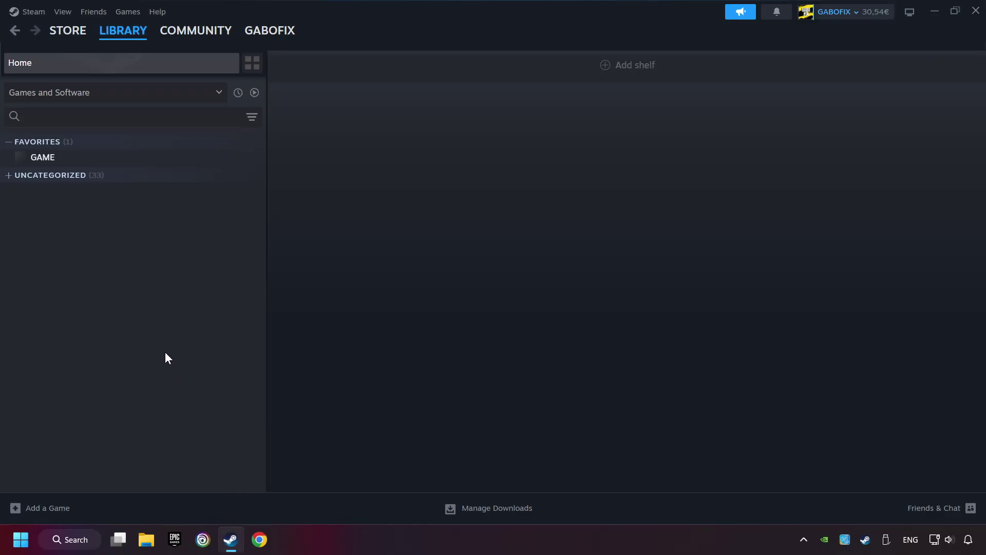
Step: Turn on Steam Input for Xbox, Switch Pro and generic controllers, leaving PlayStation unchanged
{"action": "left_click", "coordinate": [35, 11]}
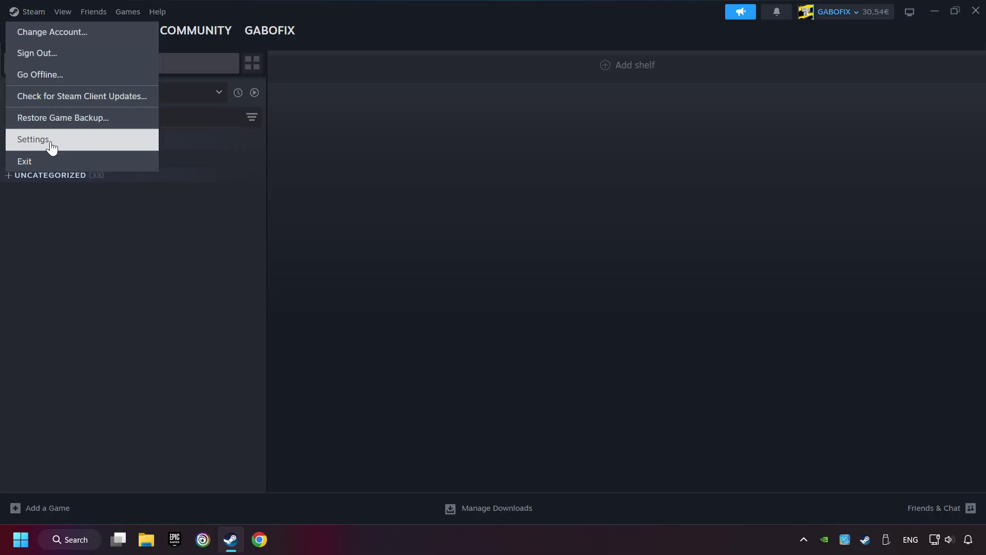
{"action": "left_click", "coordinate": [103, 142]}
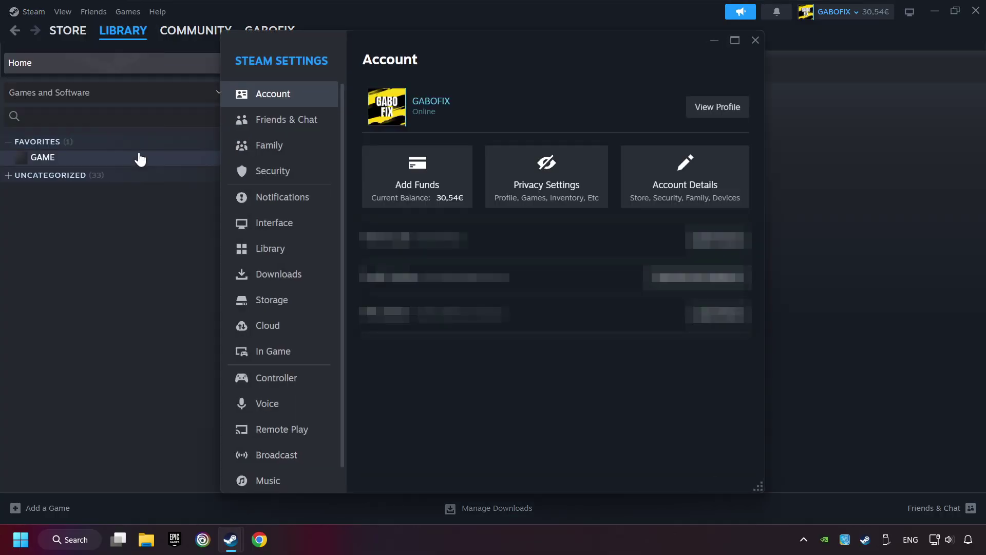
{"action": "scroll", "coordinate": [266, 266], "scroll_direction": "down", "scroll_amount": 1}
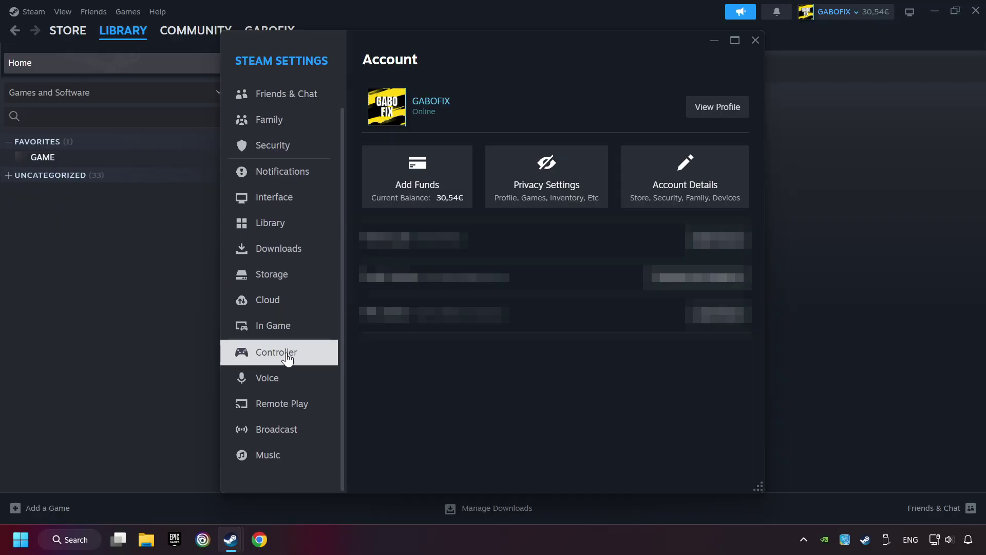
{"action": "left_click", "coordinate": [327, 355]}
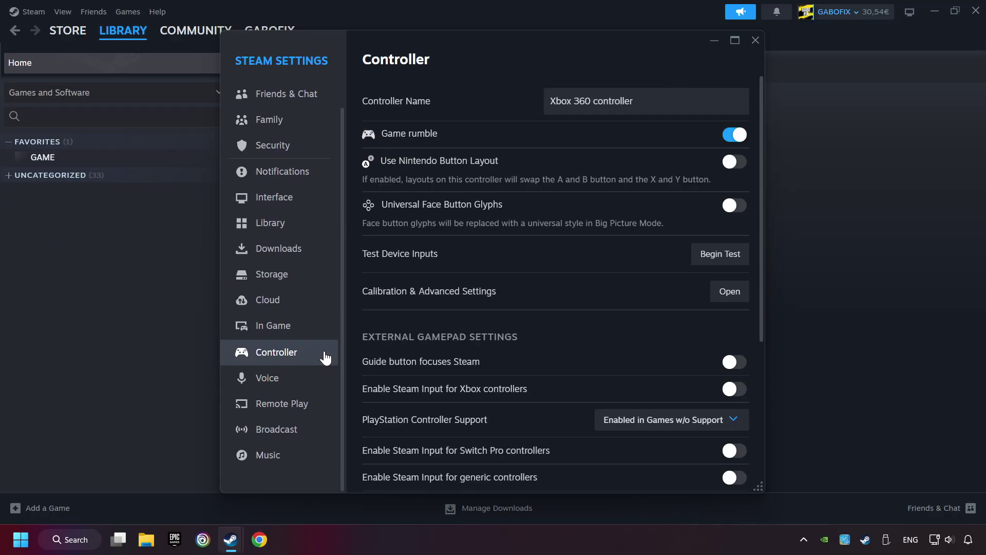
{"action": "scroll", "coordinate": [537, 305], "scroll_direction": "down", "scroll_amount": 2}
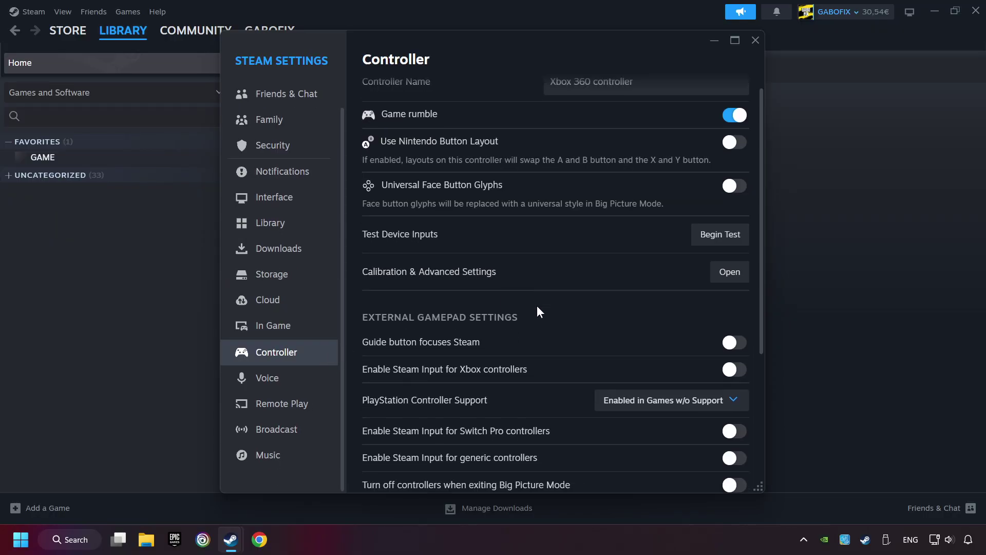
{"action": "scroll", "coordinate": [537, 305], "scroll_direction": "down", "scroll_amount": 2}
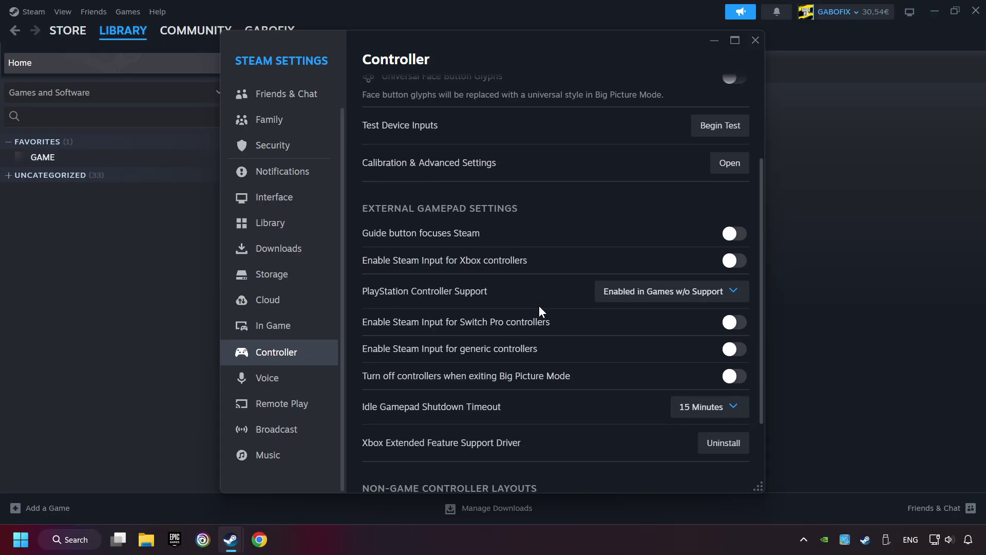
{"action": "left_click", "coordinate": [732, 260]}
{"action": "left_click", "coordinate": [716, 293]}
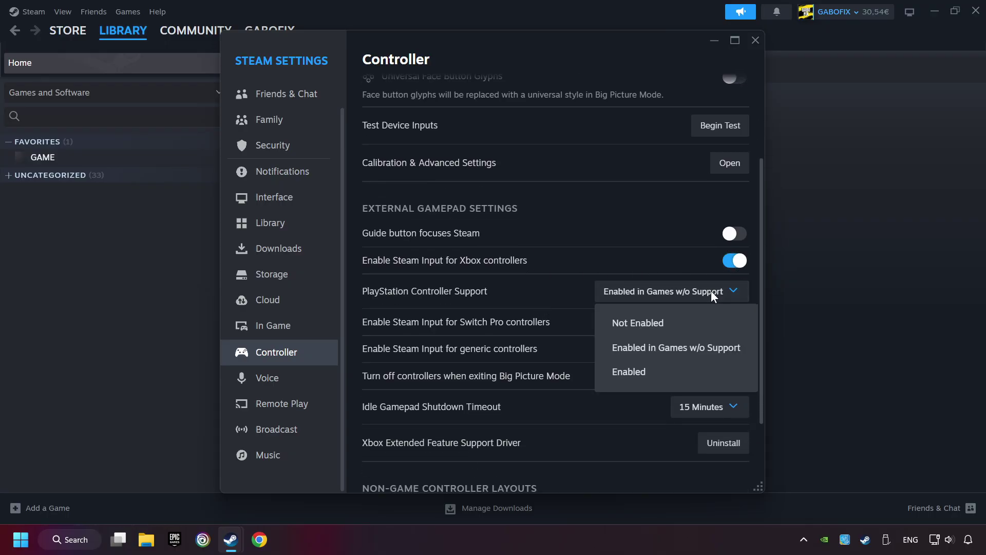
{"action": "left_click", "coordinate": [685, 346]}
{"action": "left_click", "coordinate": [730, 323]}
{"action": "left_click", "coordinate": [730, 349]}
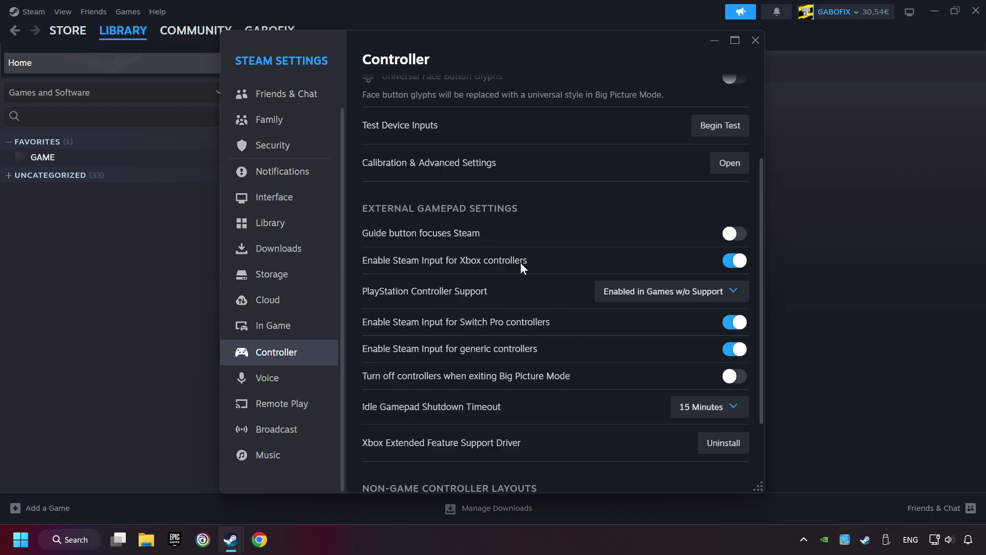
Step: Close Settings, then open and cancel the Add a Non-Steam Game dialog
{"action": "left_click", "coordinate": [757, 44]}
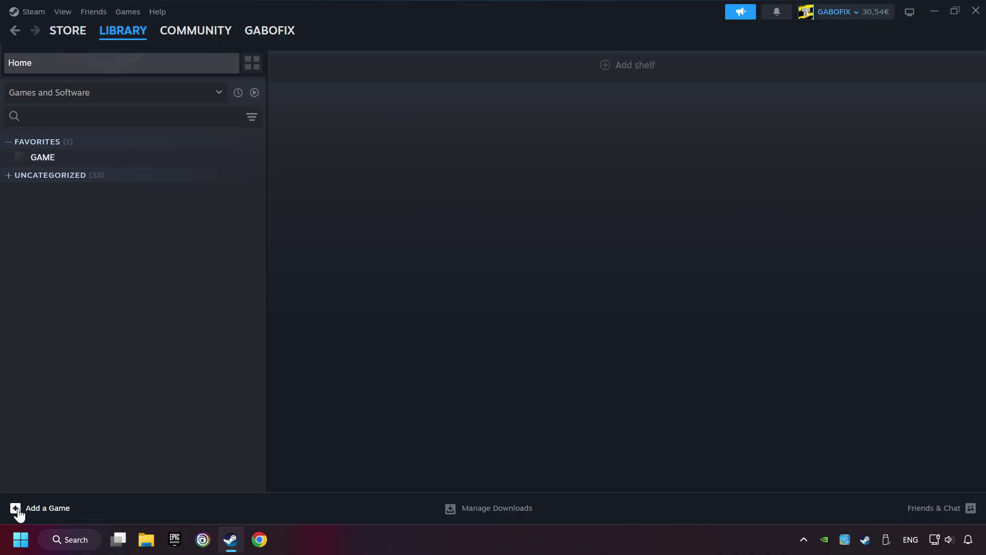
{"action": "left_click", "coordinate": [47, 509]}
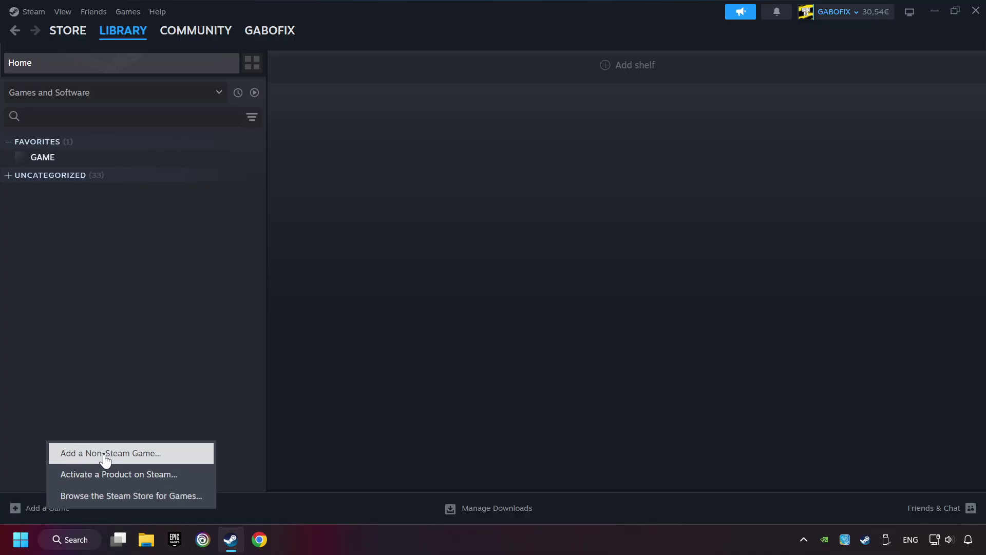
{"action": "left_click", "coordinate": [175, 453]}
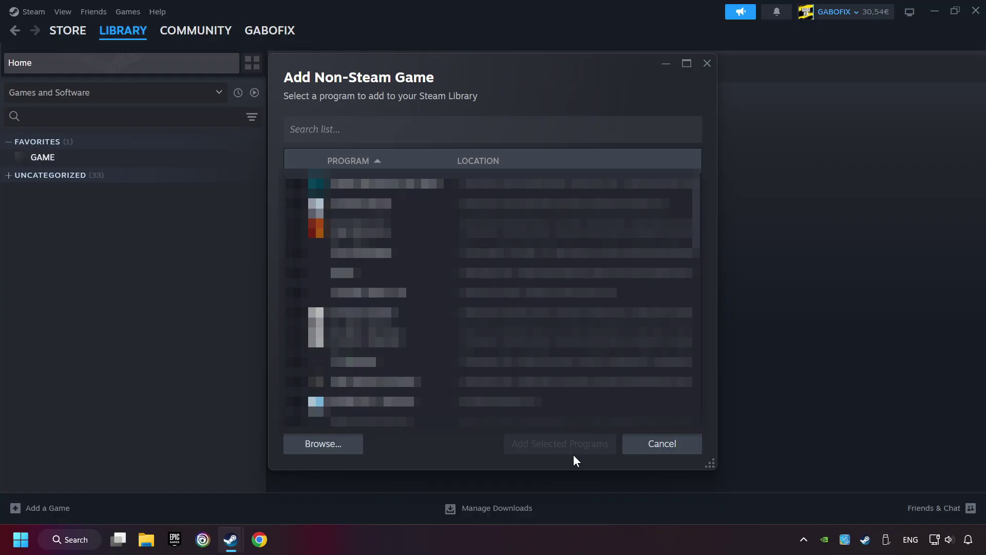
{"action": "left_click", "coordinate": [636, 445]}
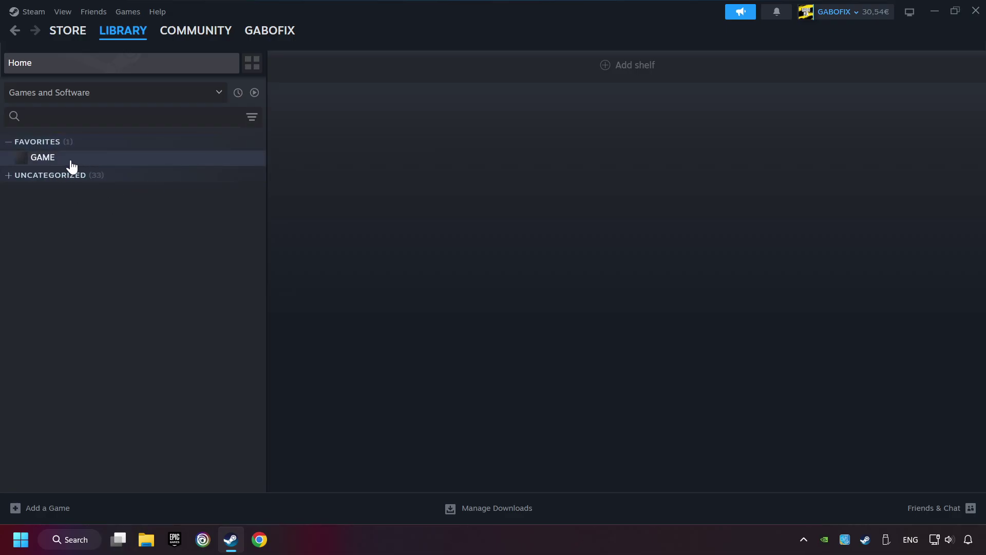
Step: Open GAME's library page and its controller settings
{"action": "left_click", "coordinate": [113, 163]}
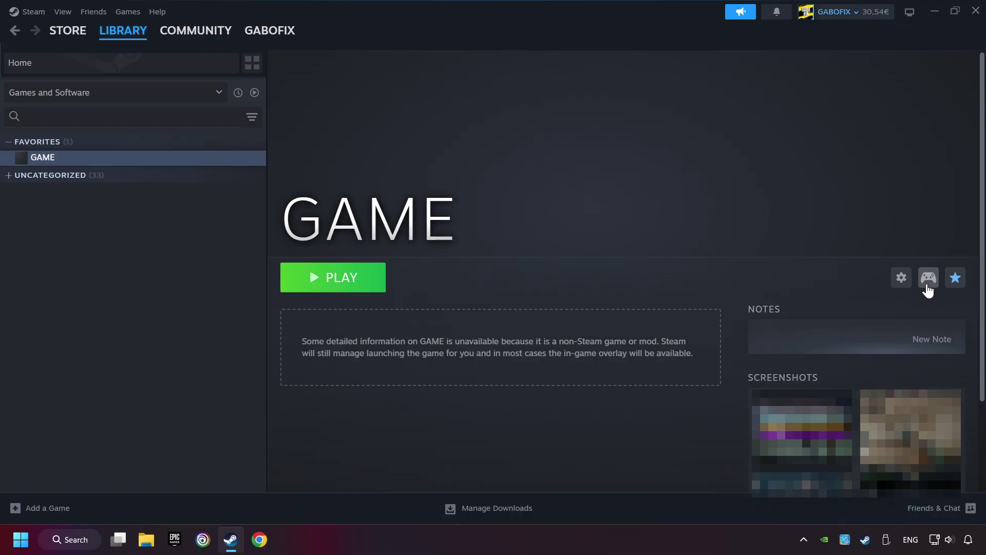
{"action": "left_click", "coordinate": [927, 279]}
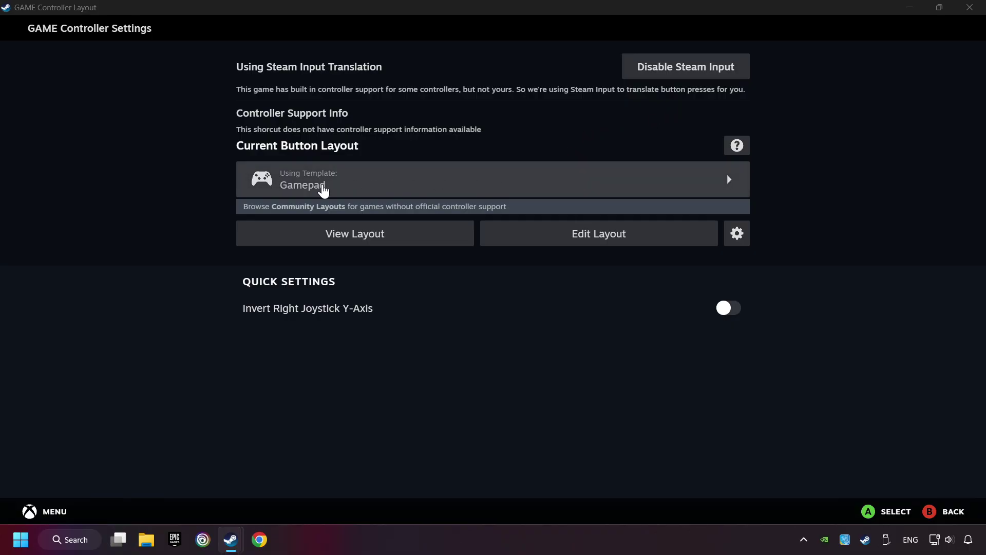
Step: Load the Gamepad template from the Templates list for GAME
{"action": "left_click", "coordinate": [391, 187]}
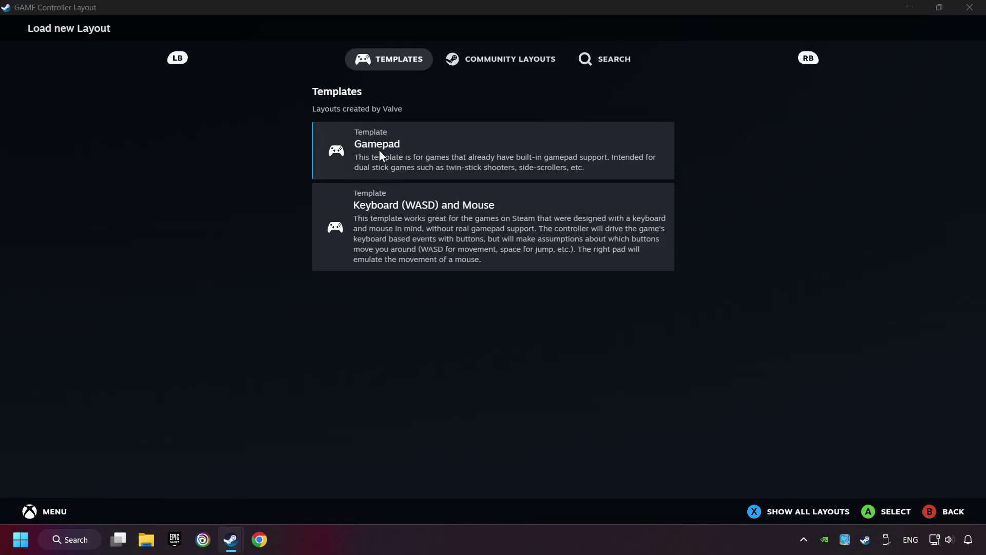
{"action": "left_click", "coordinate": [431, 143]}
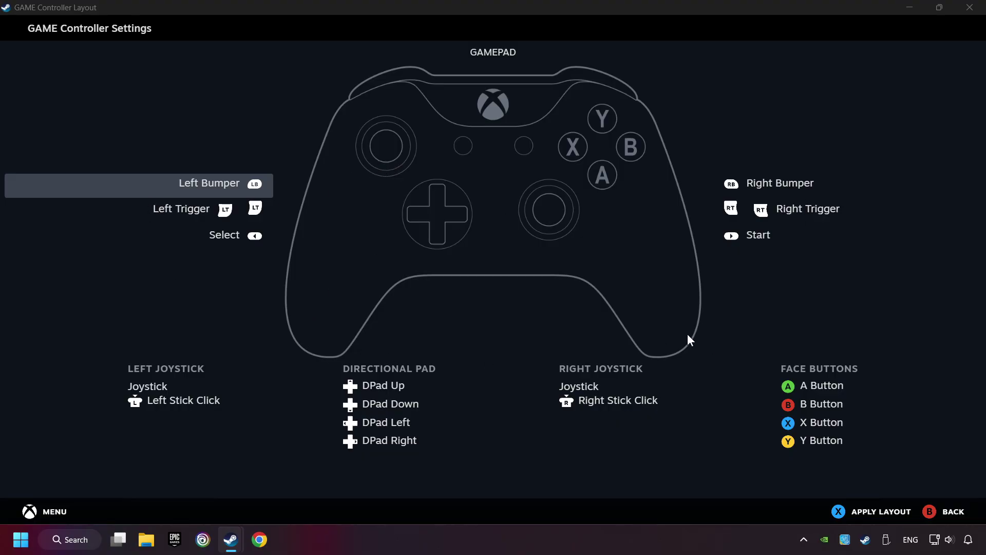
Step: Review the Gamepad Buttons, DPad, Triggers and Joysticks mappings, then apply the layout to GAME
{"action": "left_click", "coordinate": [759, 181]}
{"action": "left_click", "coordinate": [197, 85]}
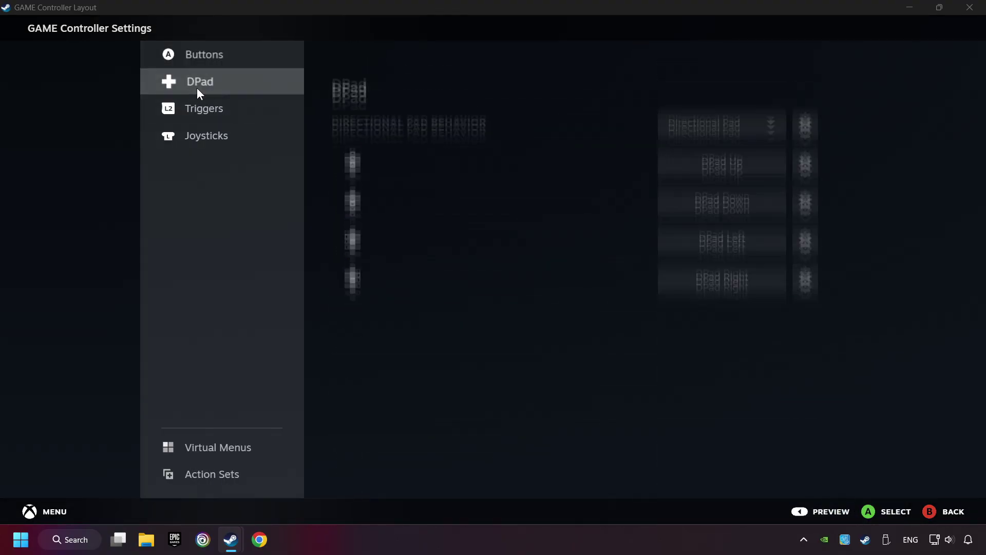
{"action": "left_click", "coordinate": [203, 108]}
{"action": "left_click", "coordinate": [215, 134]}
{"action": "left_click", "coordinate": [203, 55]}
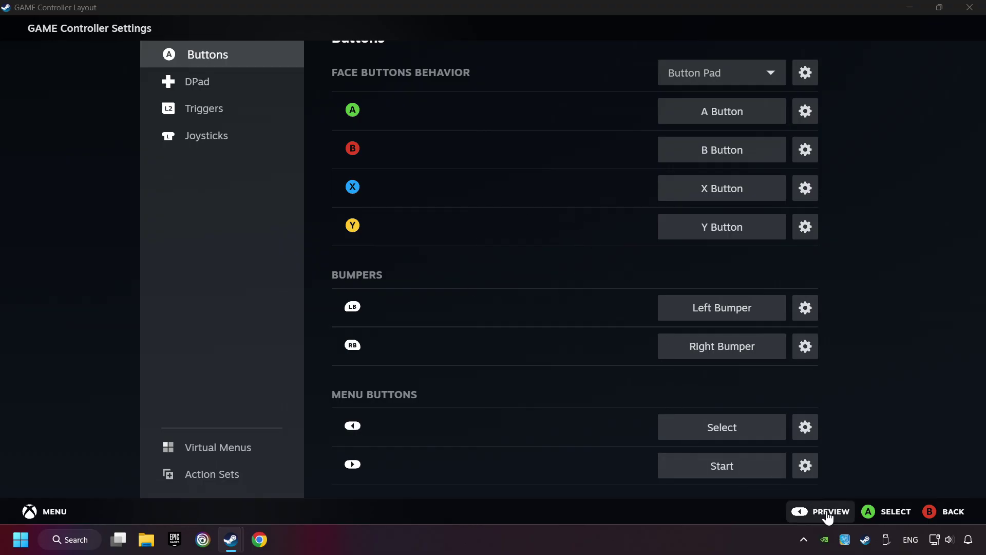
{"action": "left_click", "coordinate": [819, 510]}
{"action": "left_click", "coordinate": [953, 511]}
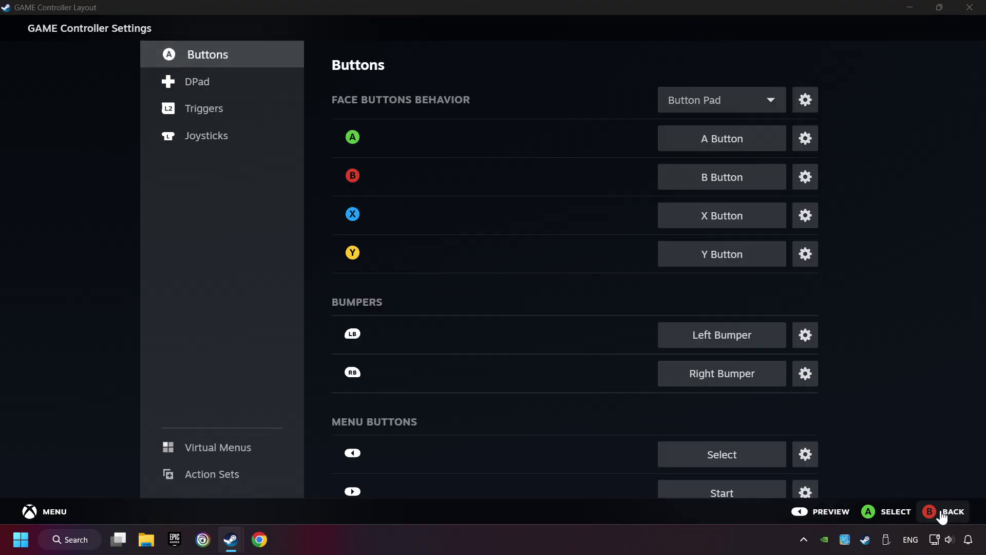
{"action": "left_click", "coordinate": [953, 511]}
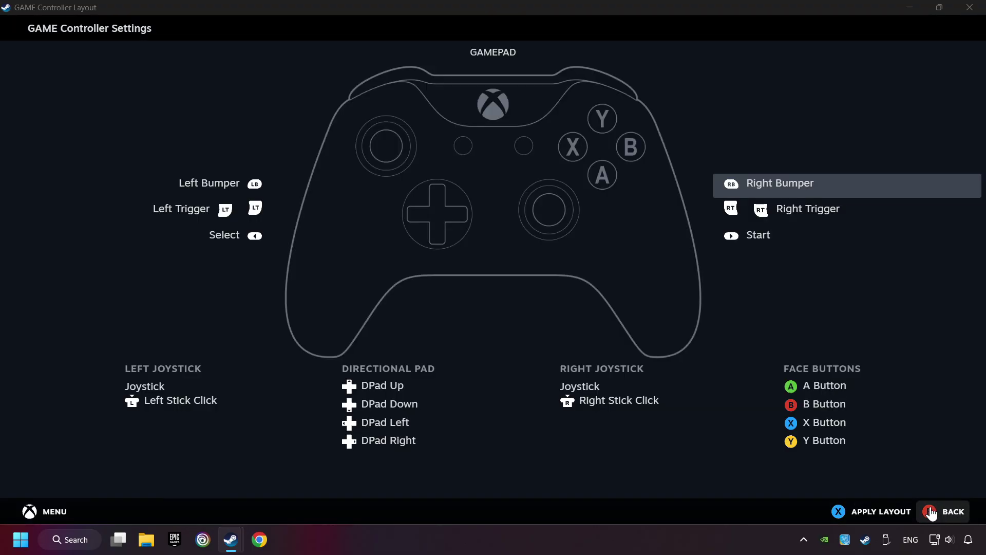
{"action": "left_click", "coordinate": [870, 513]}
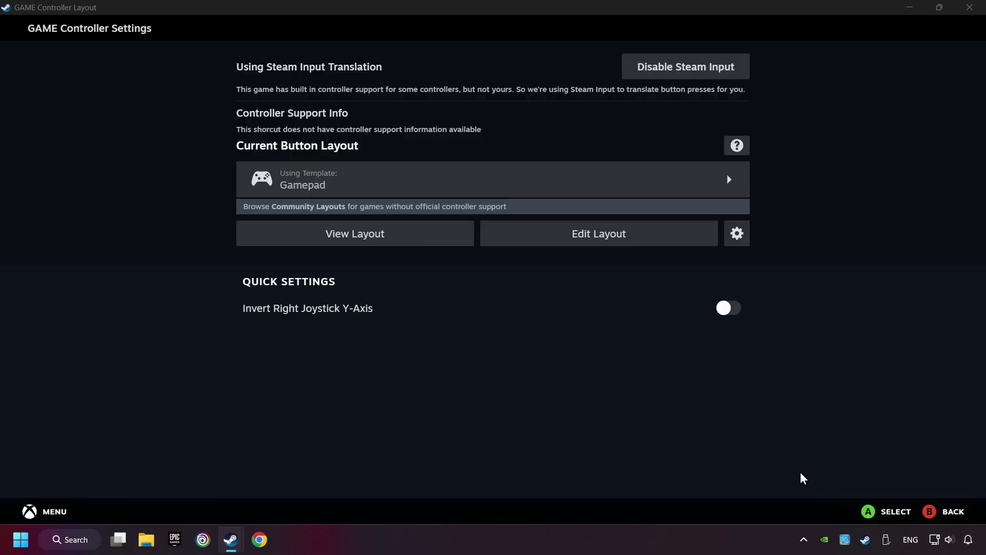
Step: Leave controller settings and launch GAME from its library page
{"action": "left_click", "coordinate": [927, 518]}
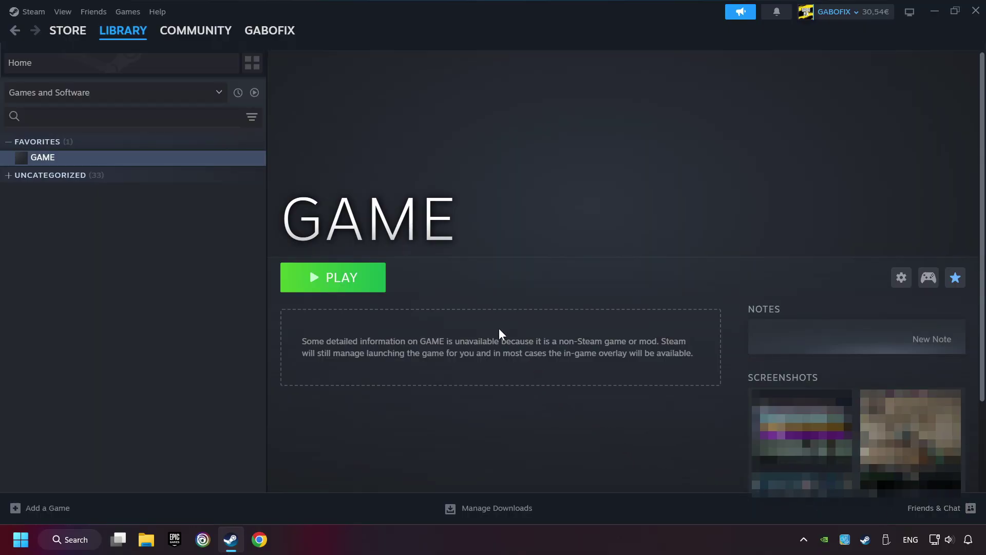
{"action": "left_click", "coordinate": [348, 280]}
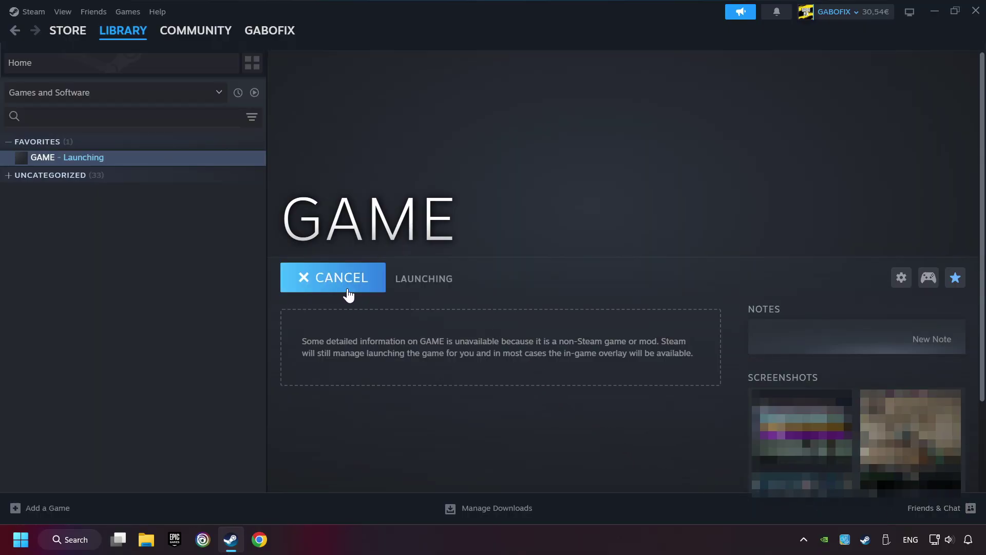